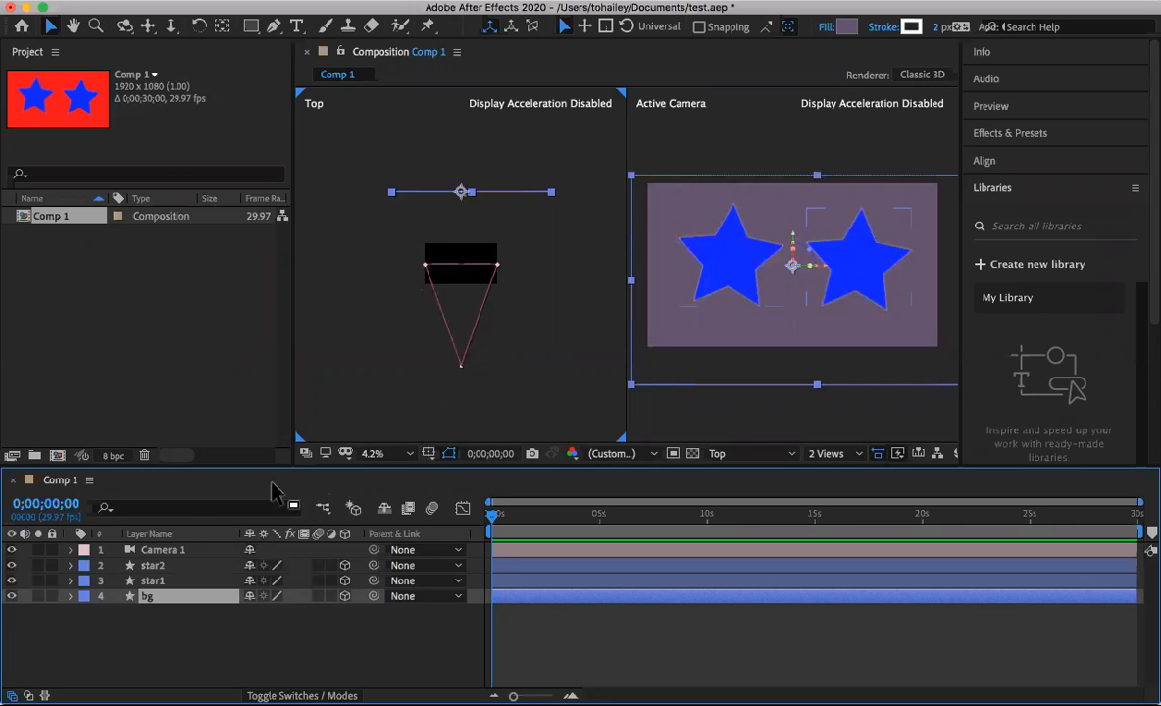
# - Move the star1 layer away from the camera along its Z axis in the Top view, to a Z position of about 1020
pyautogui.click(151, 581)
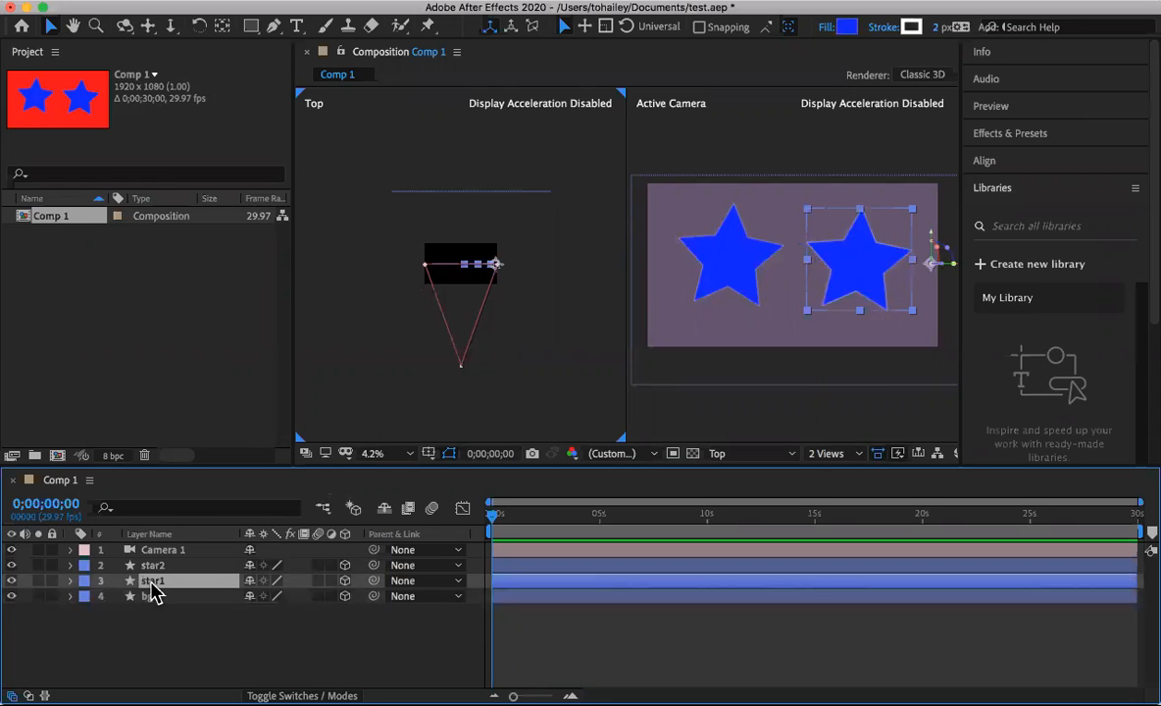
pyautogui.press(',')
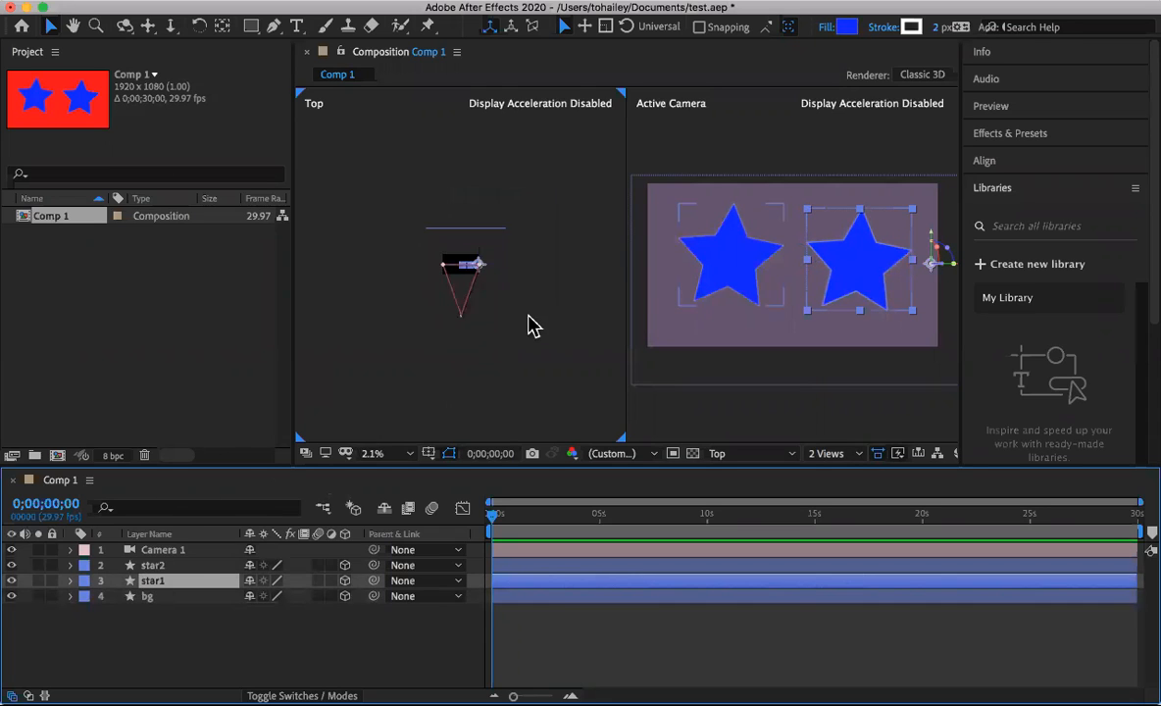
pyautogui.press('.')
pyautogui.press('.')
pyautogui.press('.')
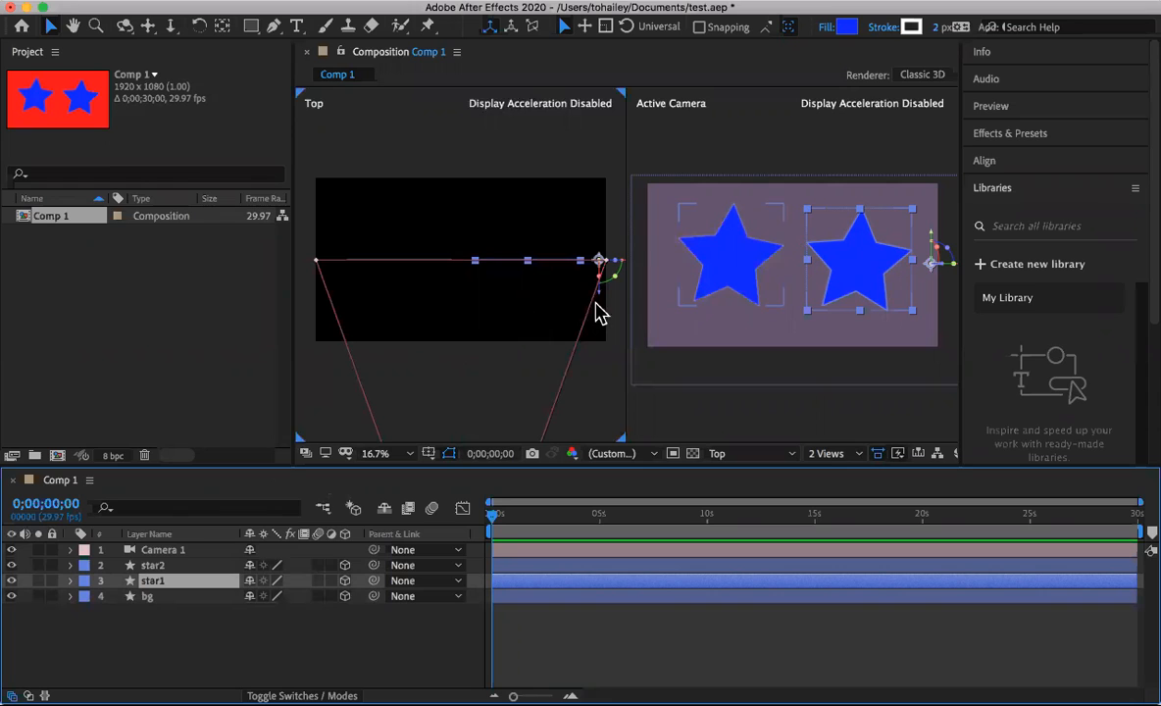
pyautogui.press(',')
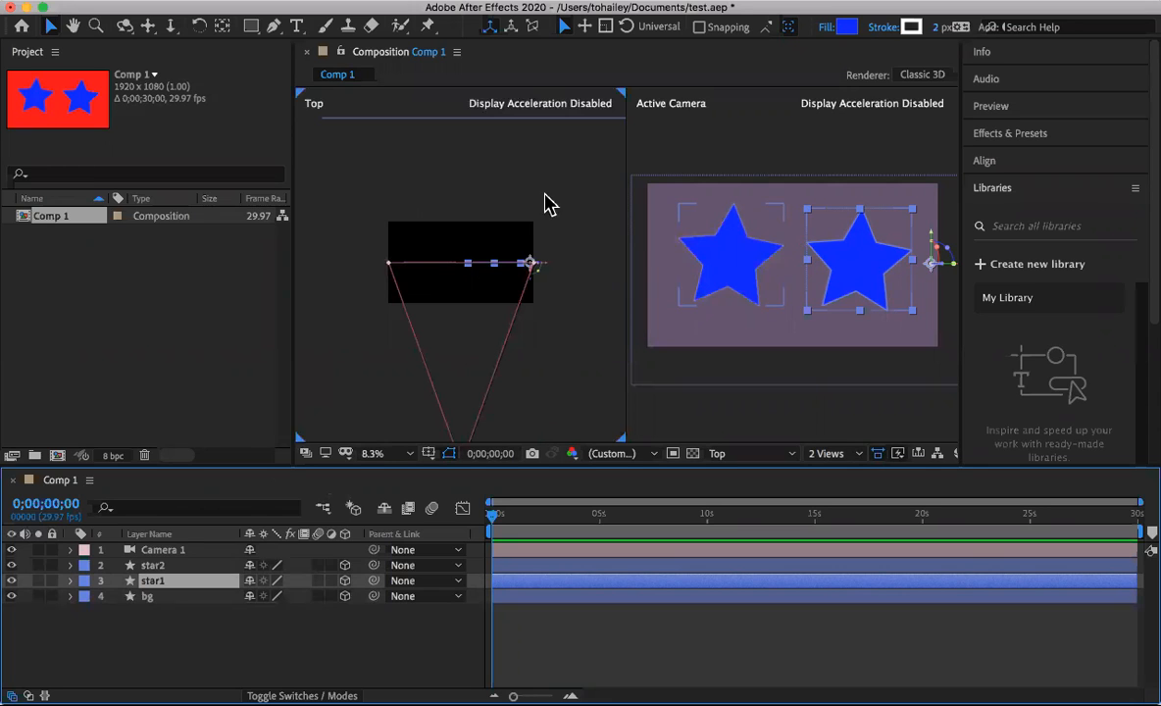
pyautogui.moveTo(530, 284); pyautogui.dragTo(526, 185)
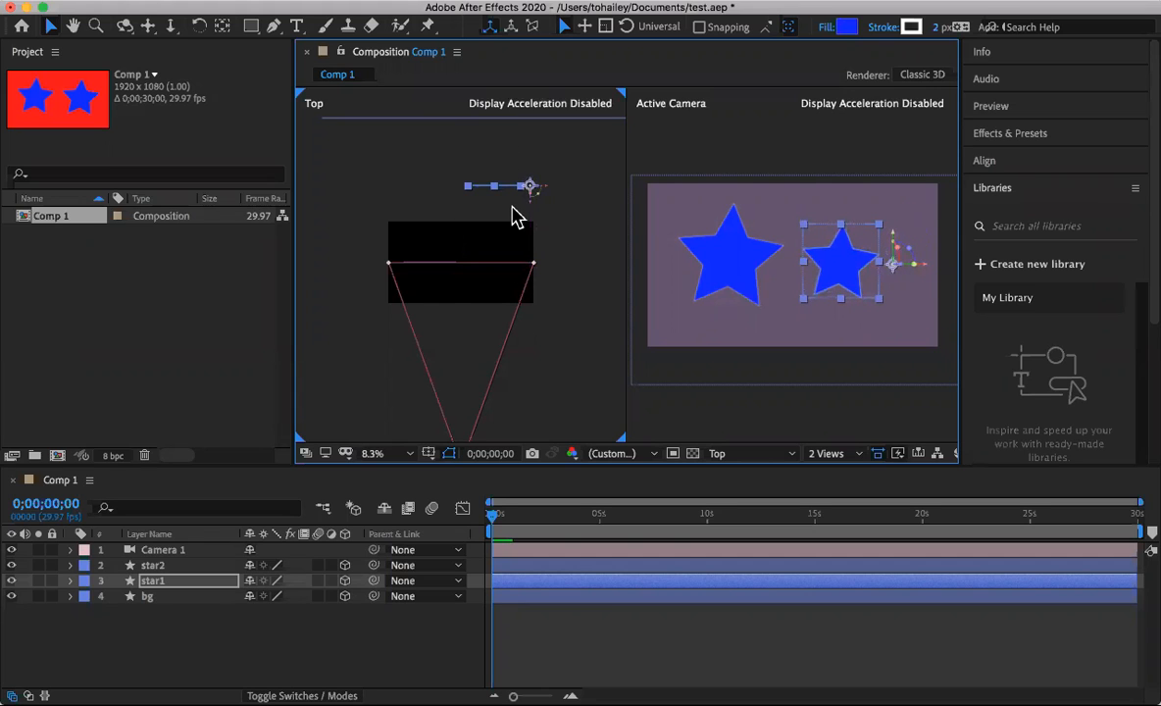
# - Move the star2 layer away from the camera along its Z axis, to a Z position of about 720
pyautogui.click(741, 289)
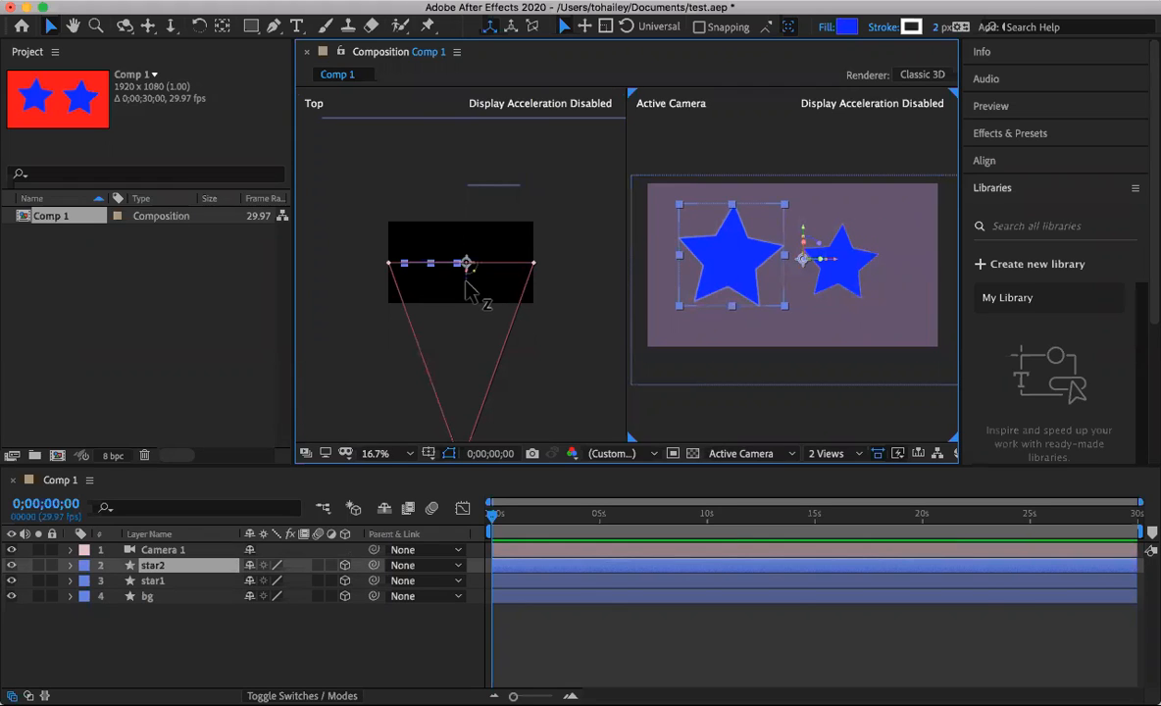
pyautogui.click(466, 283)
pyautogui.moveTo(466, 275); pyautogui.dragTo(446, 195)
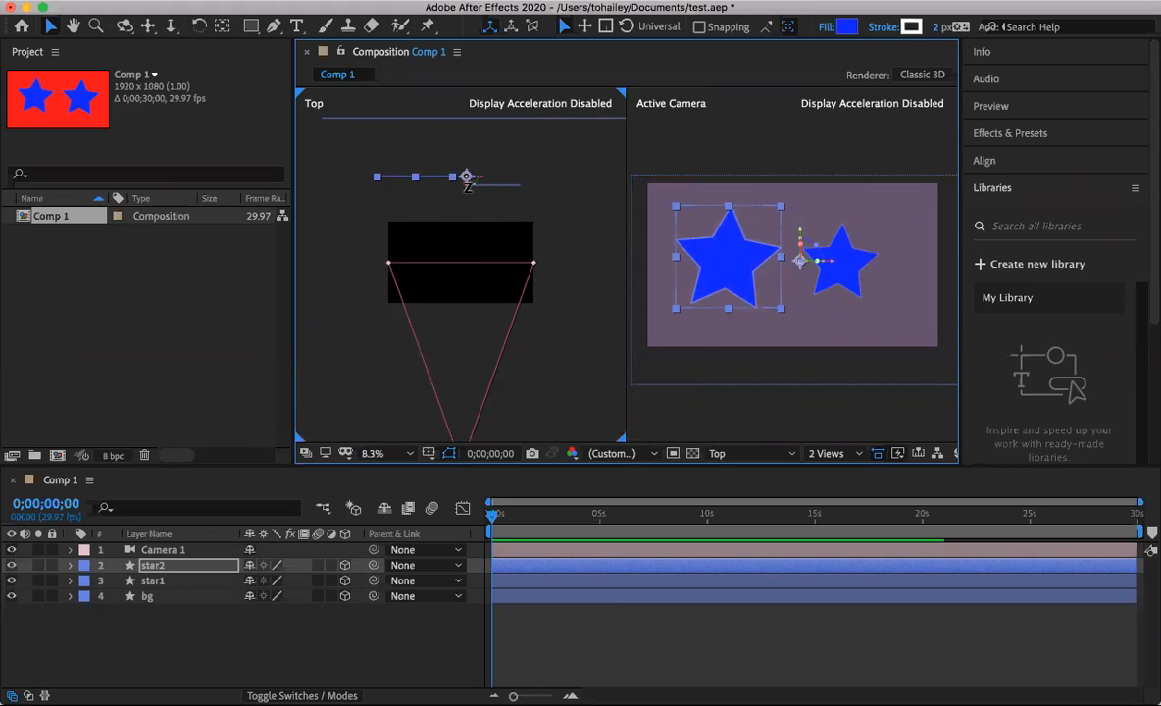
pyautogui.moveTo(466, 199)
pyautogui.mouseDown()
pyautogui.moveTo(465, 260)
pyautogui.moveTo(462, 166)
pyautogui.moveTo(467, 236)
pyautogui.moveTo(465, 219)
pyautogui.mouseUp()
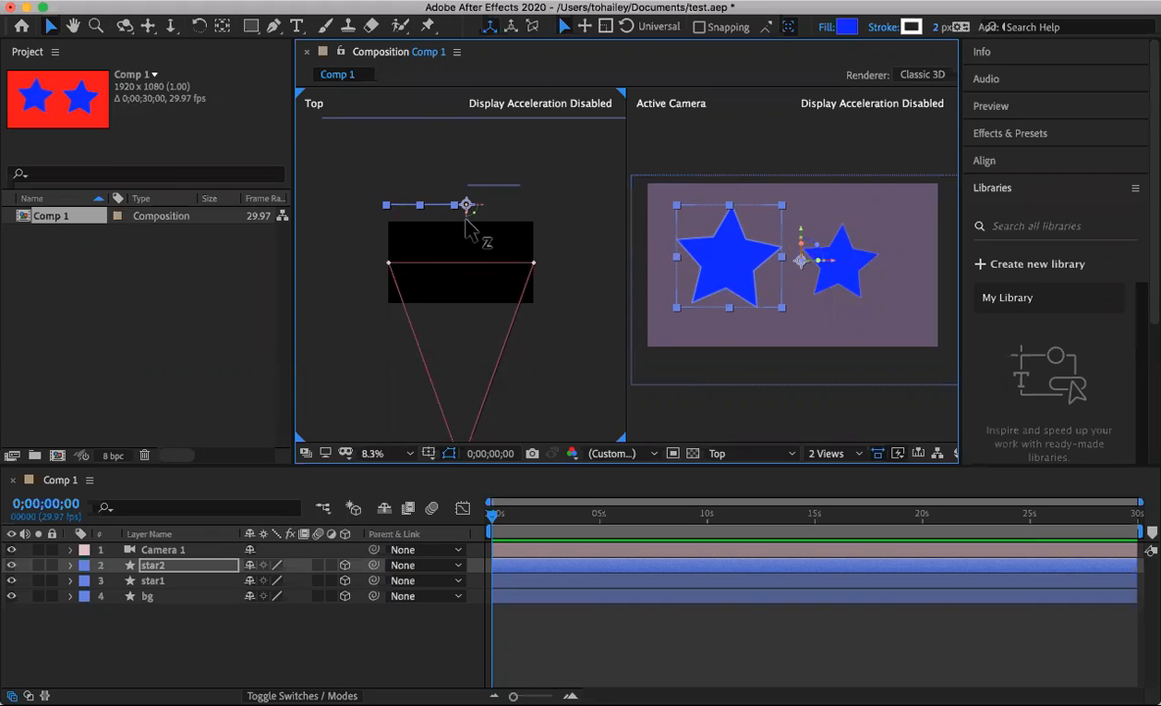
pyautogui.moveTo(465, 219); pyautogui.dragTo(467, 216)
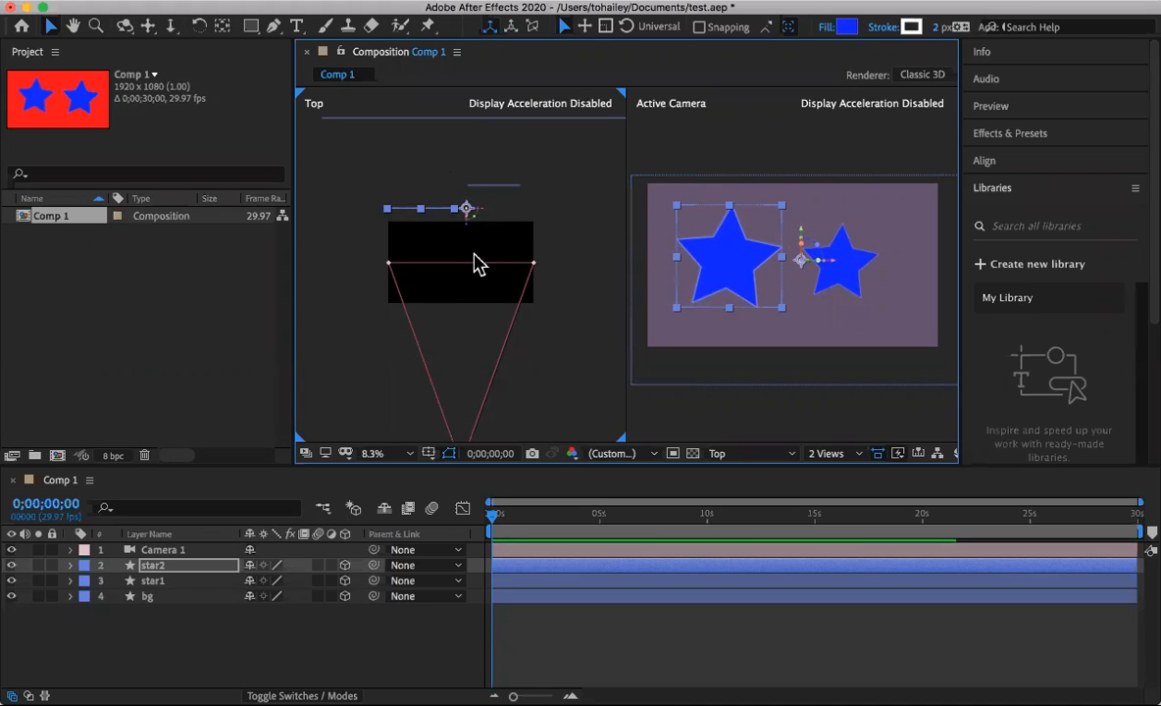
# - Replace star2's Scale expression with cam = thisComp.activeCamera; distance = length(sub(position, cam.position)); scale * distance / cam.zoom;
pyautogui.click(70, 566)
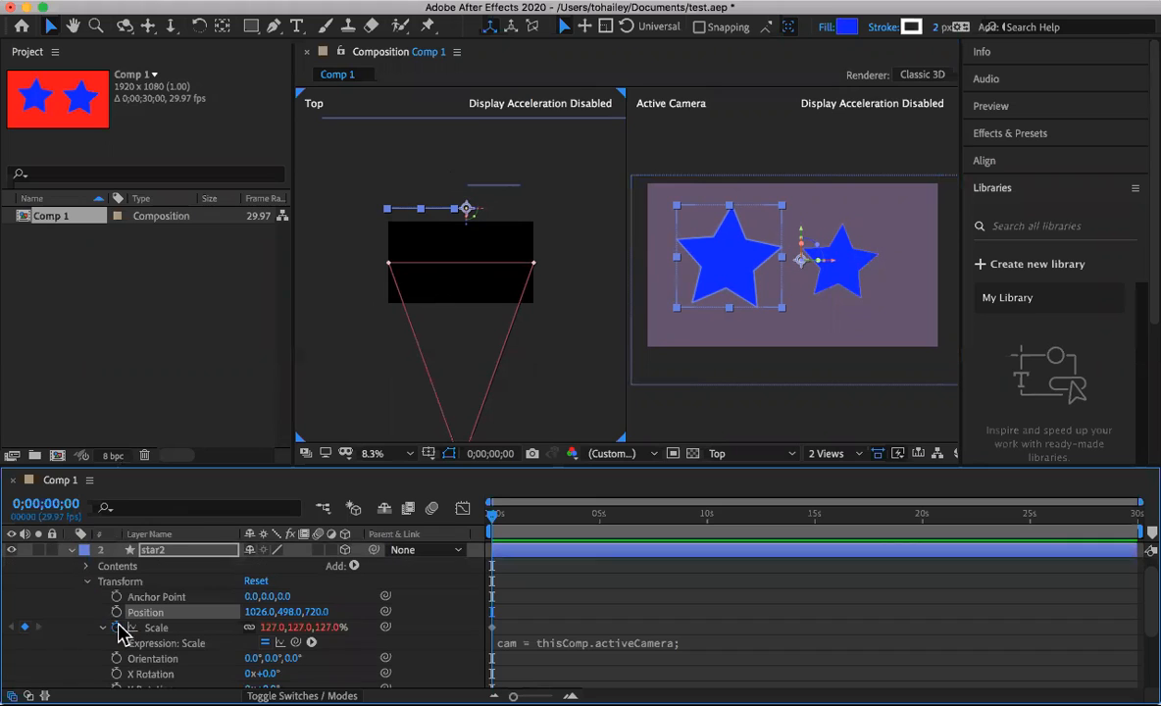
pyautogui.scroll(-2, 635, 648)
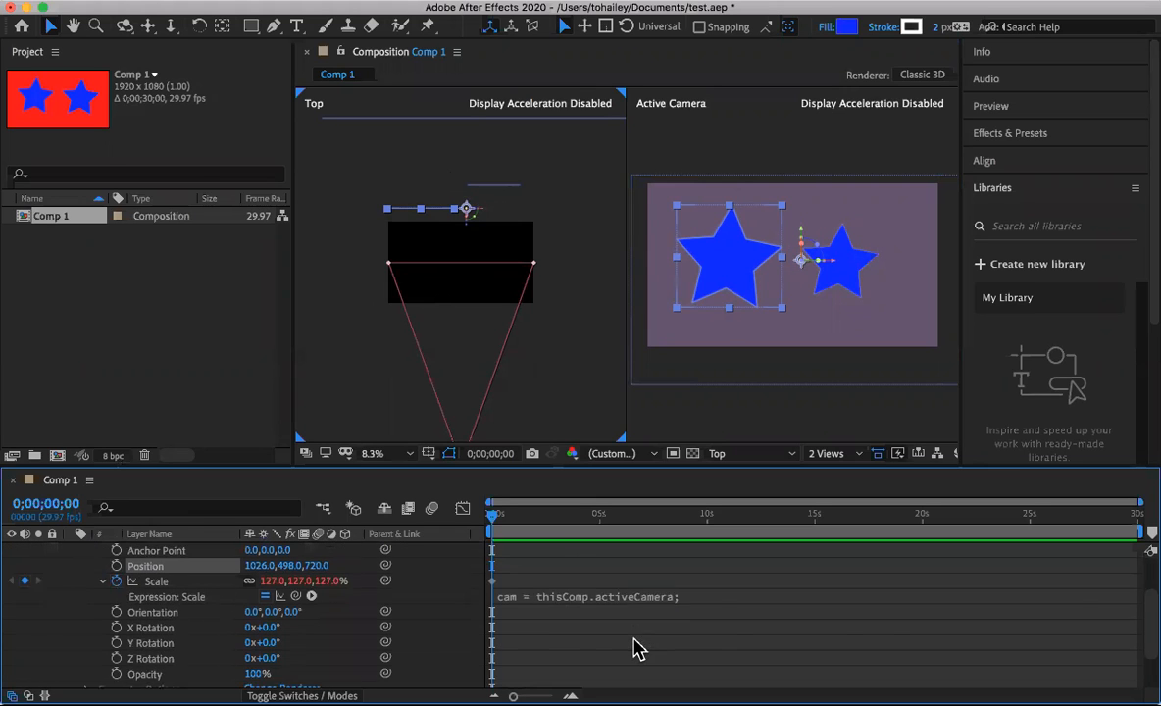
pyautogui.scroll(-1, 636, 647)
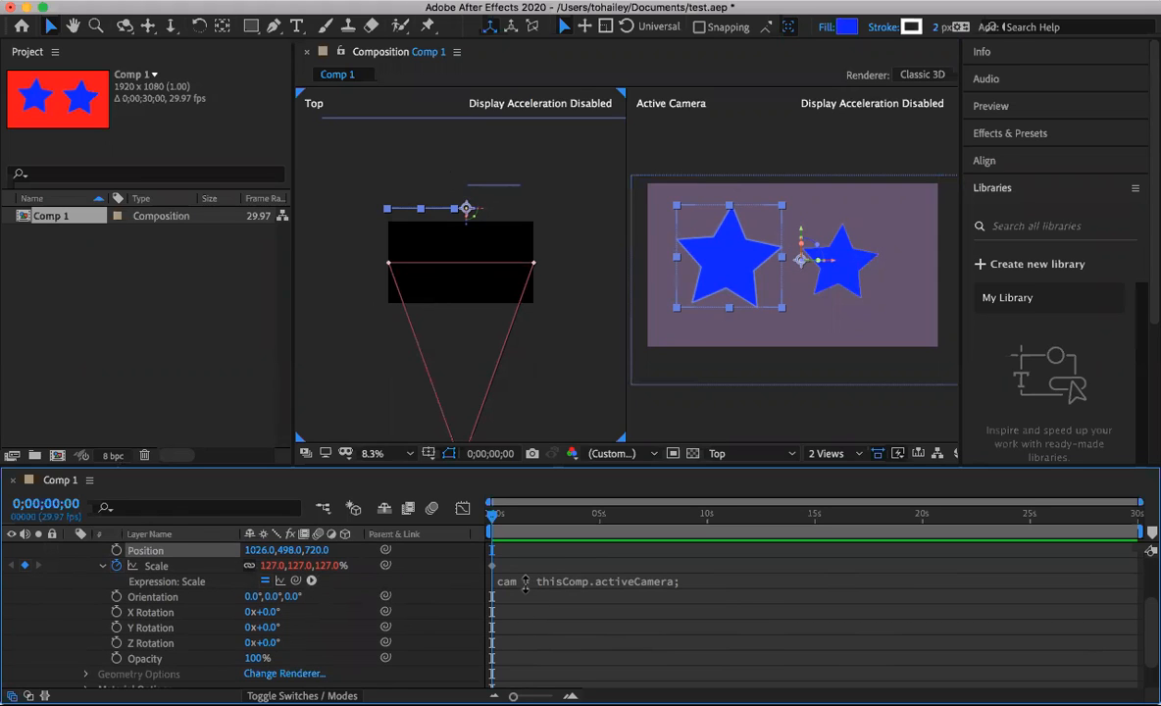
pyautogui.keyDown('alt'); pyautogui.click(116, 575); pyautogui.keyUp('alt')
pyautogui.keyDown('alt'); pyautogui.click(116, 575); pyautogui.keyUp('alt')
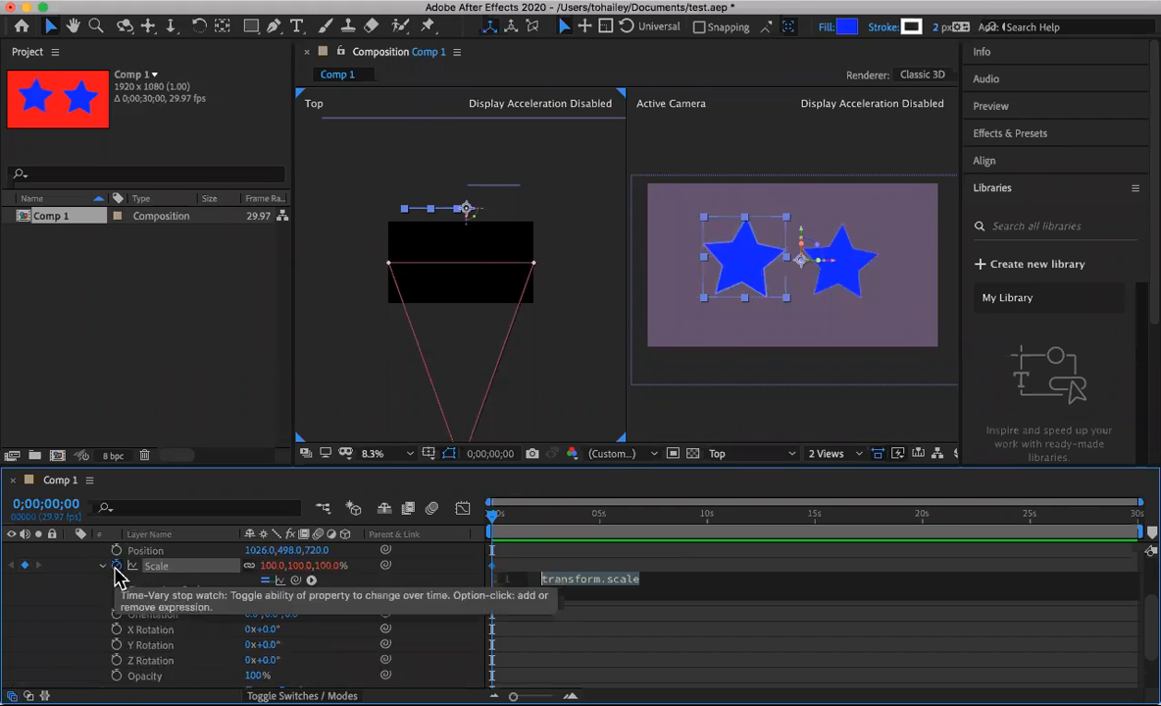
pyautogui.press('super+v')
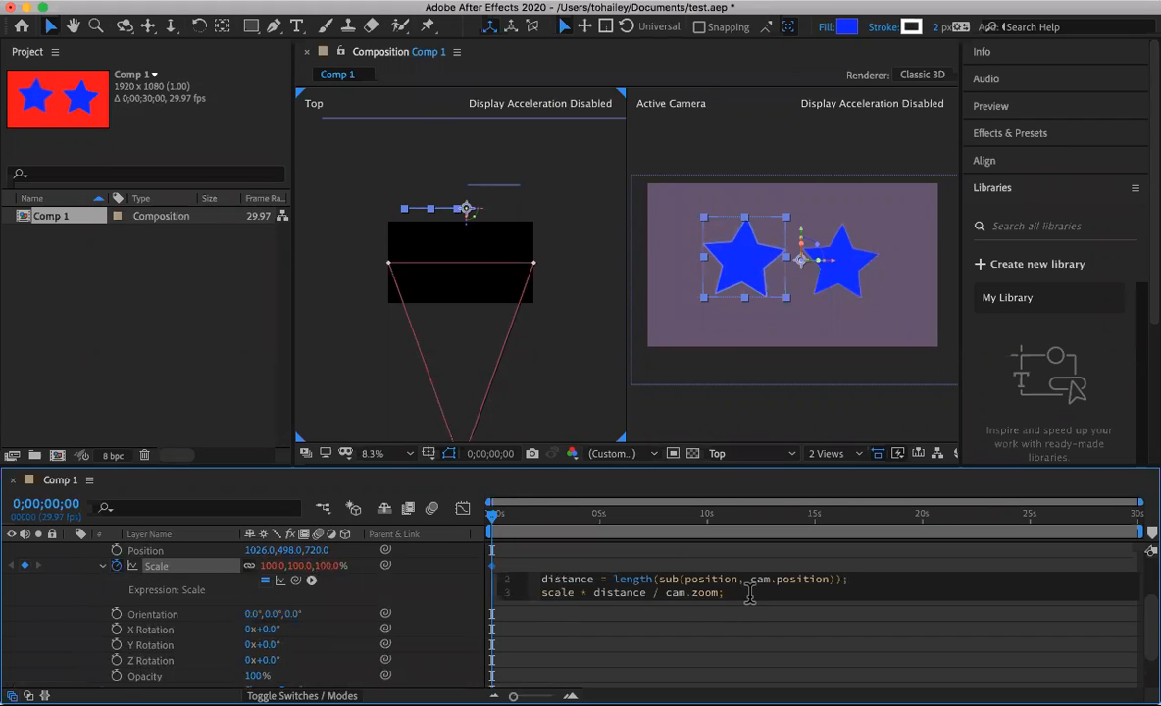
# - Review the lines of star2's Scale expression, add an empty line at its end and apply it
pyautogui.scroll(1, 749, 595)
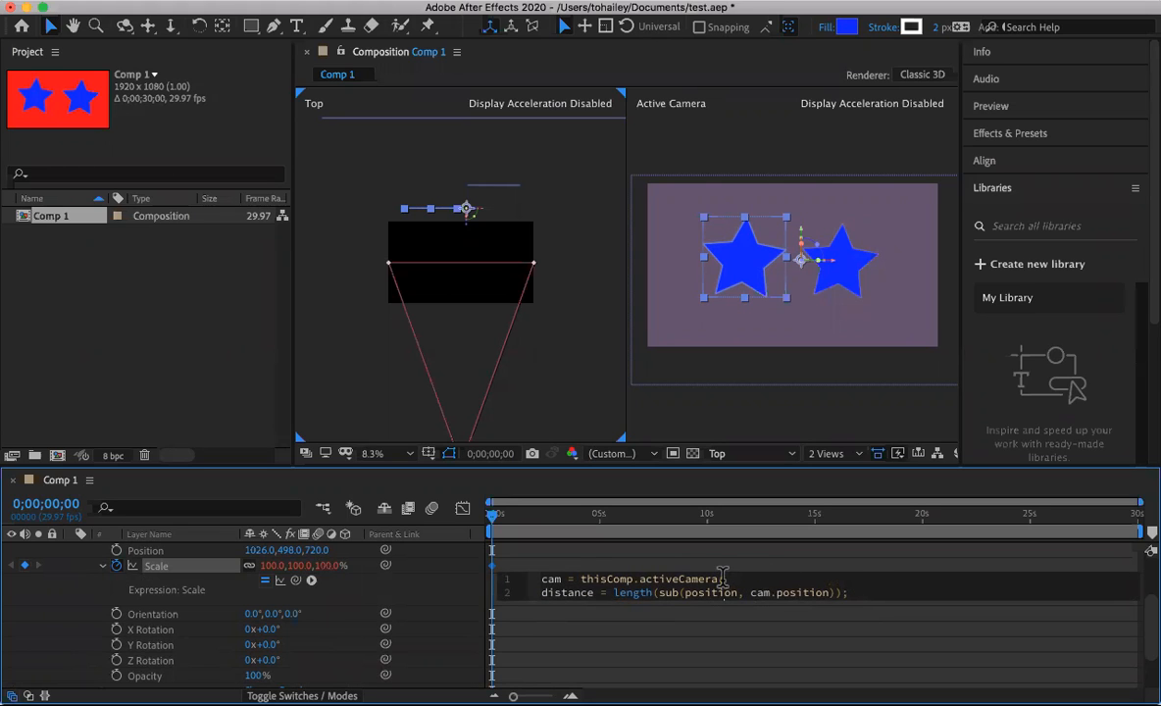
pyautogui.moveTo(723, 579); pyautogui.dragTo(540, 578)
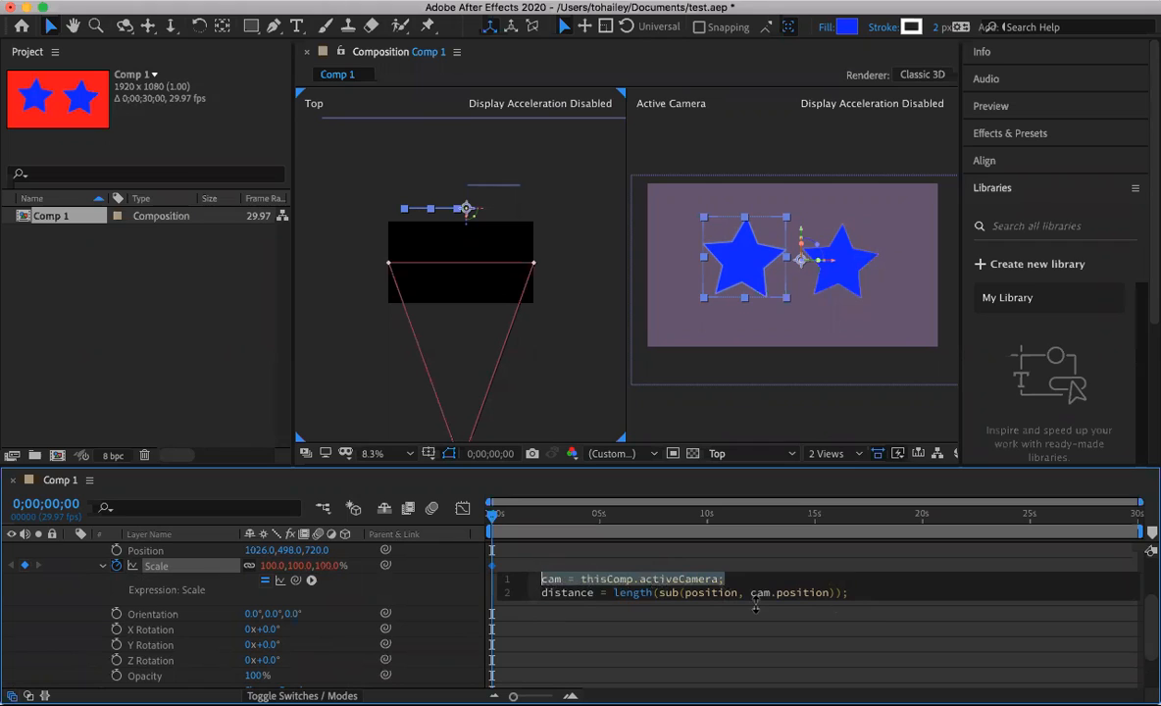
pyautogui.scroll(-1, 864, 590)
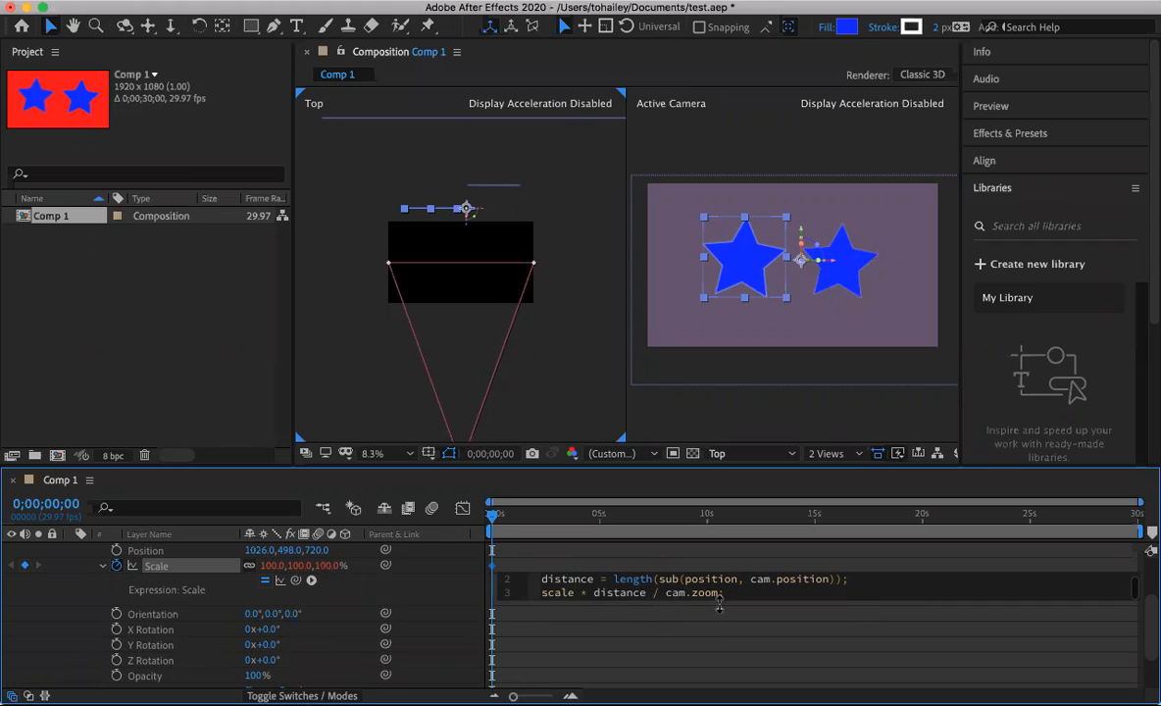
pyautogui.scroll(1, 734, 585)
pyautogui.tripleClick(734, 580)
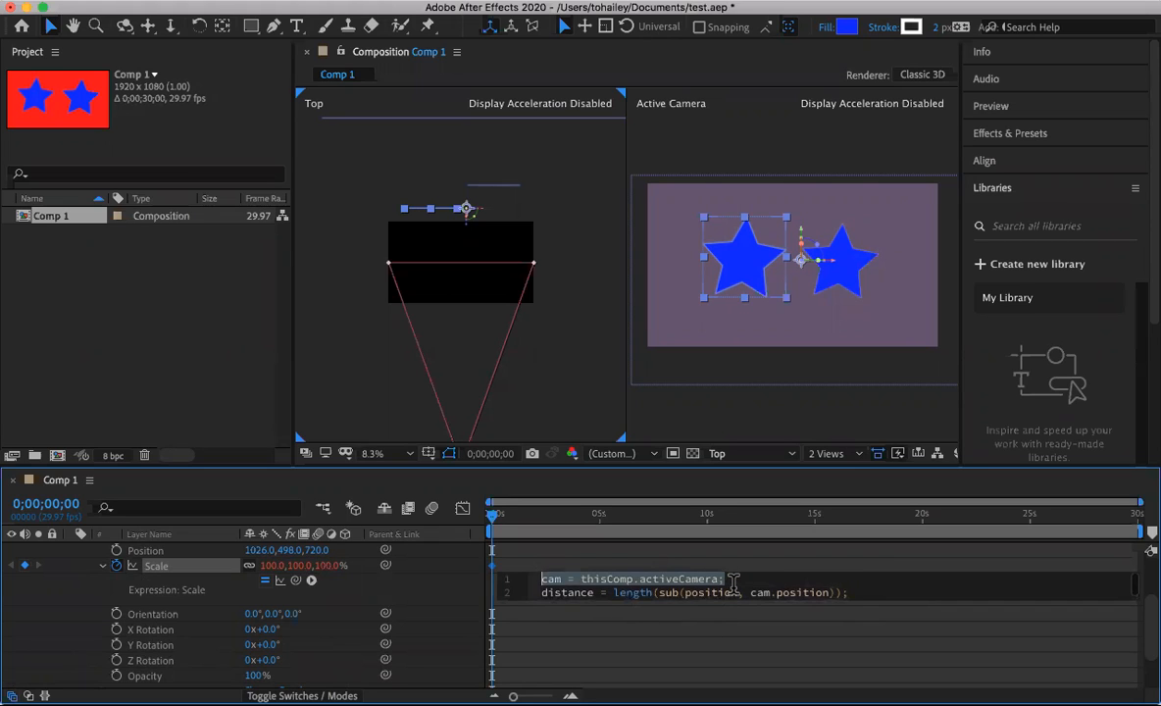
pyautogui.scroll(-1, 734, 583)
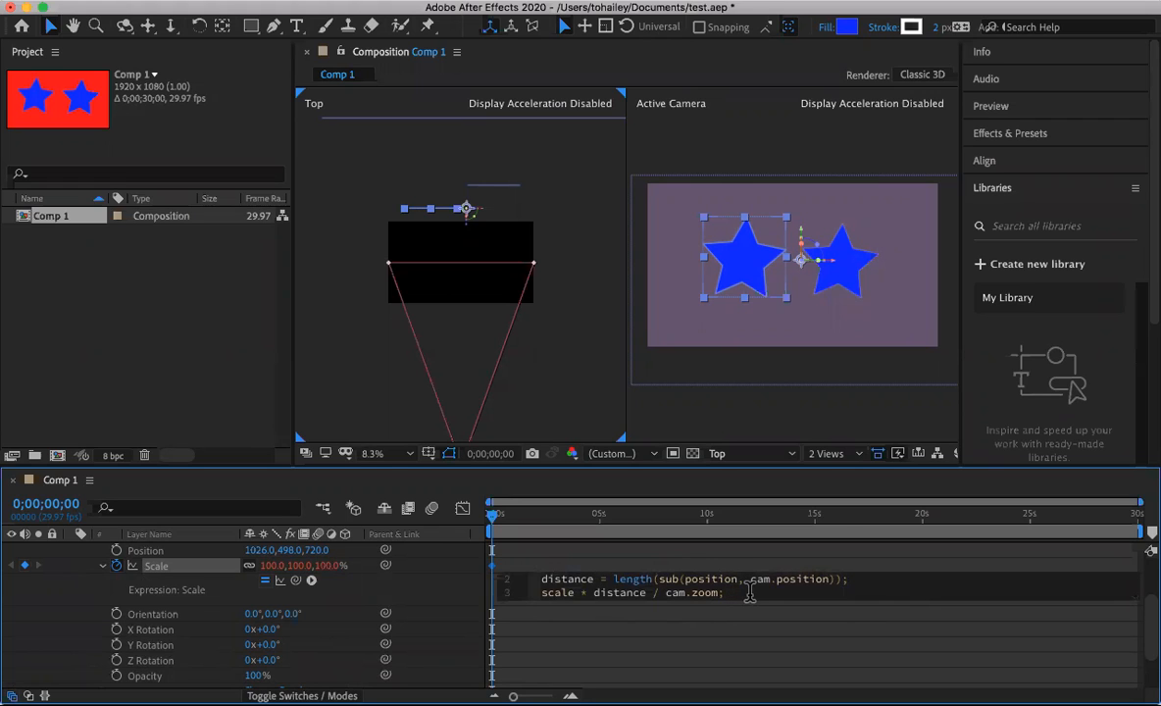
pyautogui.press('Return')
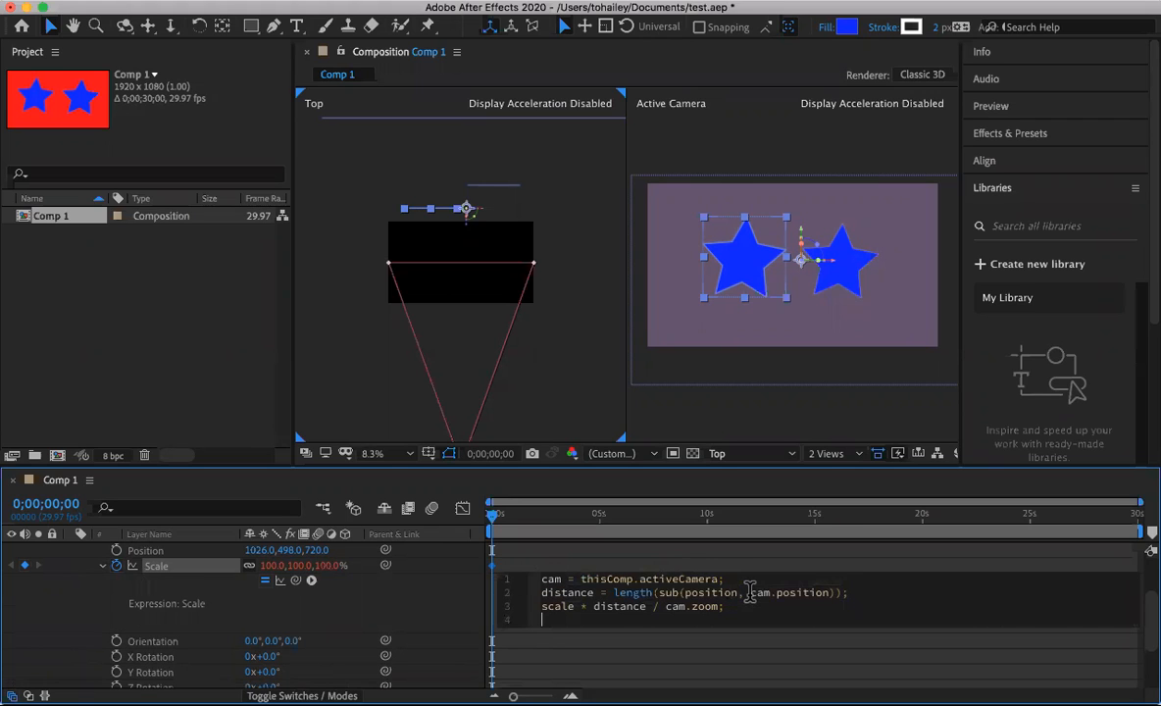
pyautogui.click(103, 570)
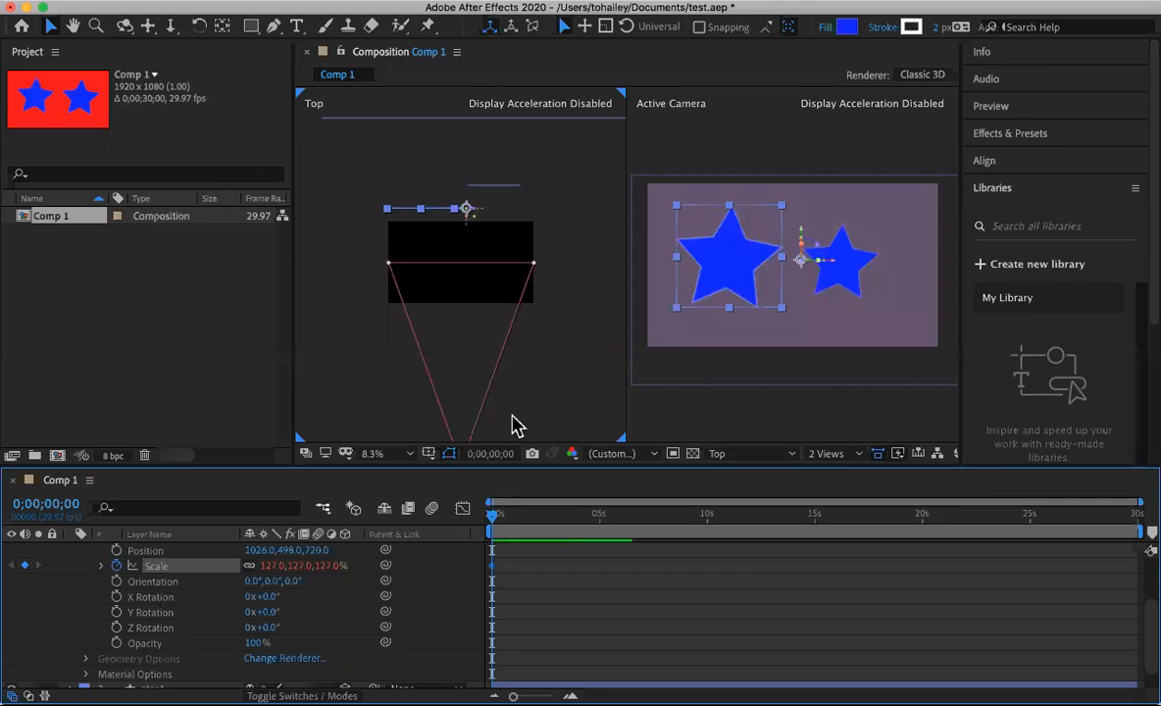
# - Collapse star2's properties and show star1's Transform properties with its Scale expression
pyautogui.click(848, 292)
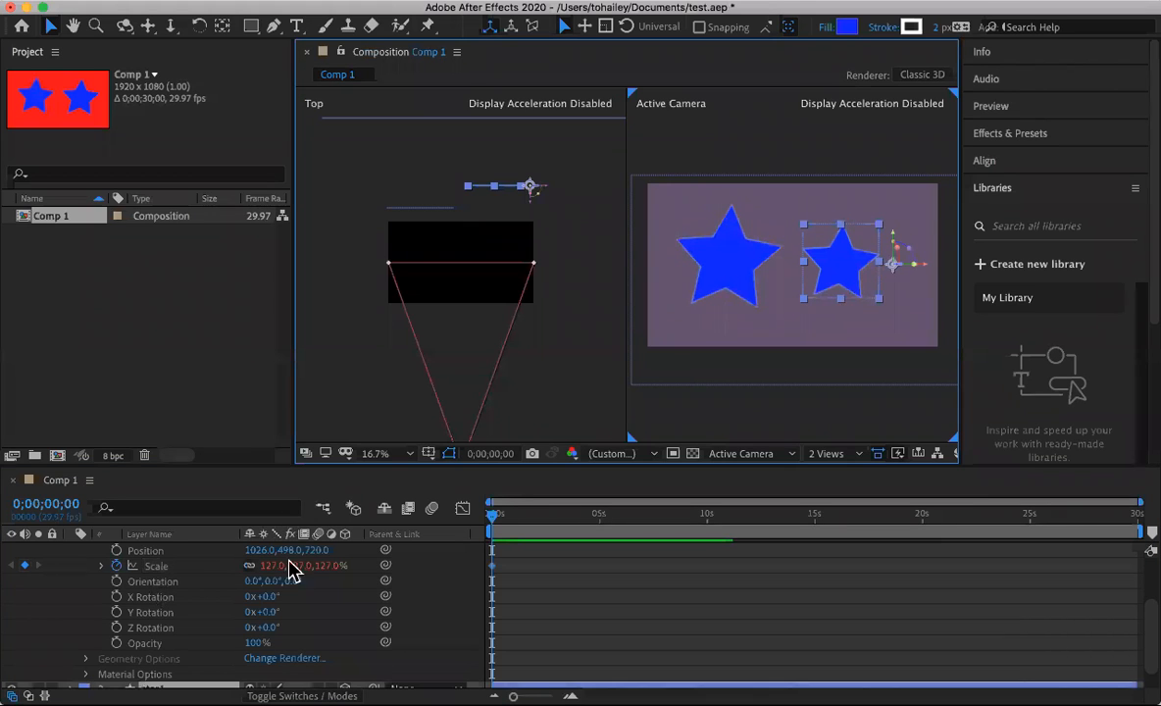
pyautogui.scroll(3, 61, 613)
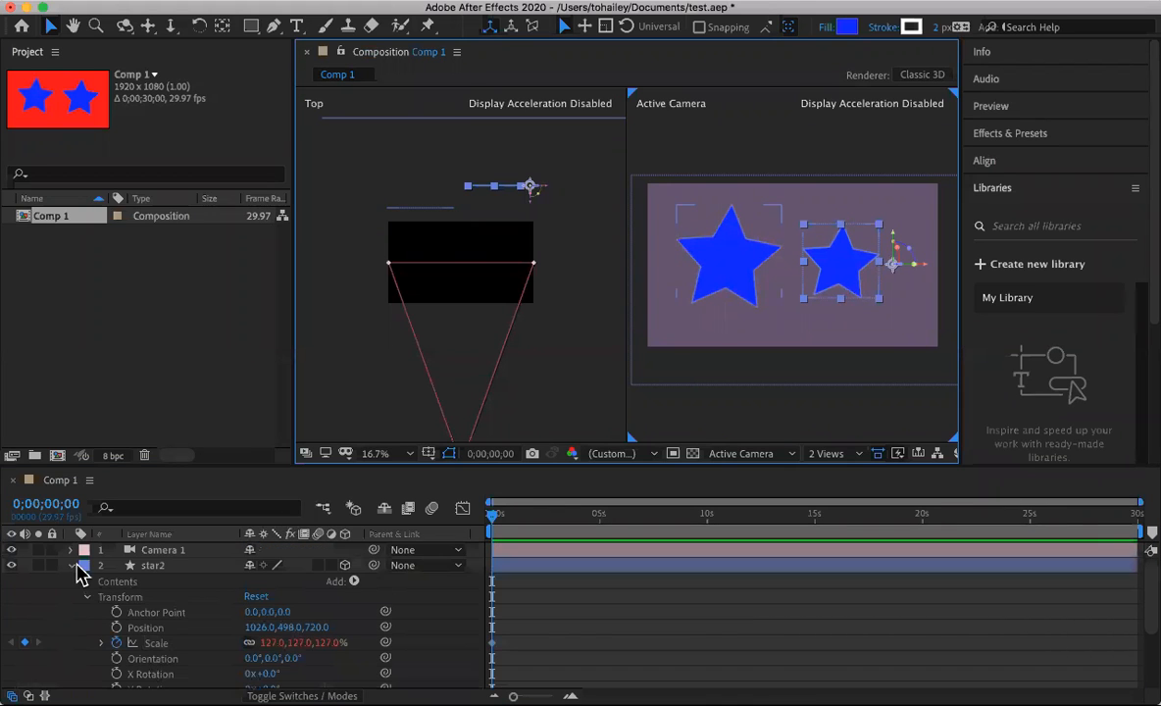
pyautogui.click(78, 572)
pyautogui.click(71, 565)
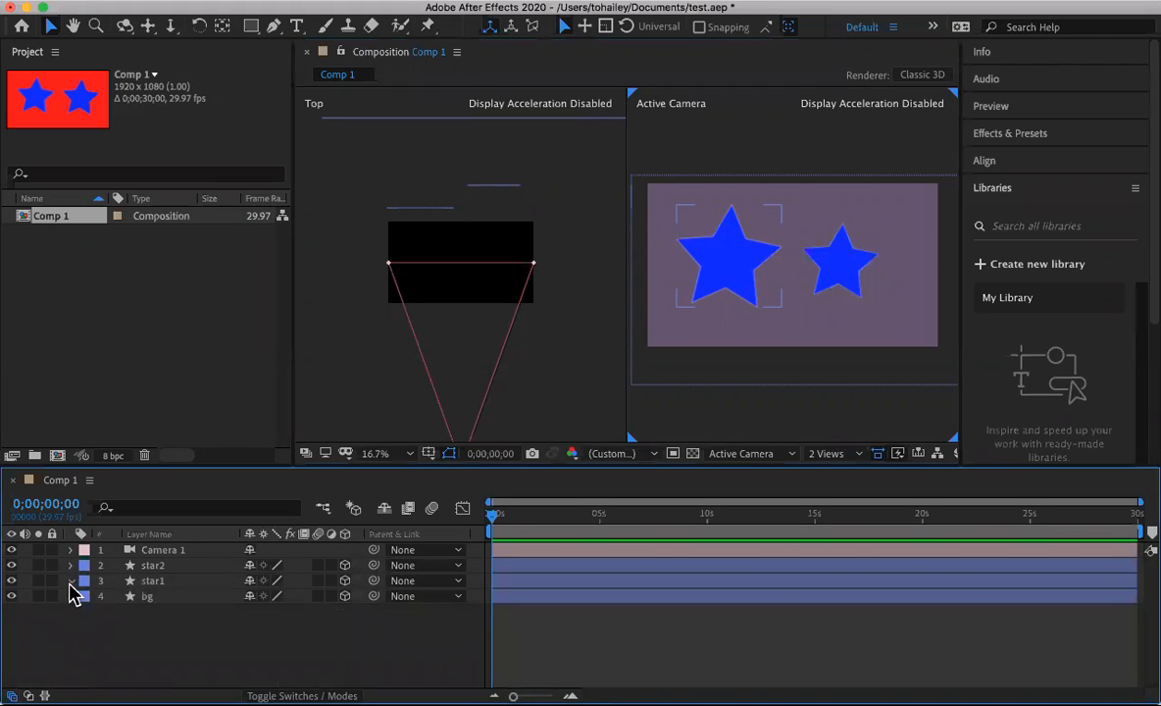
pyautogui.click(71, 581)
pyautogui.scroll(-2, 270, 643)
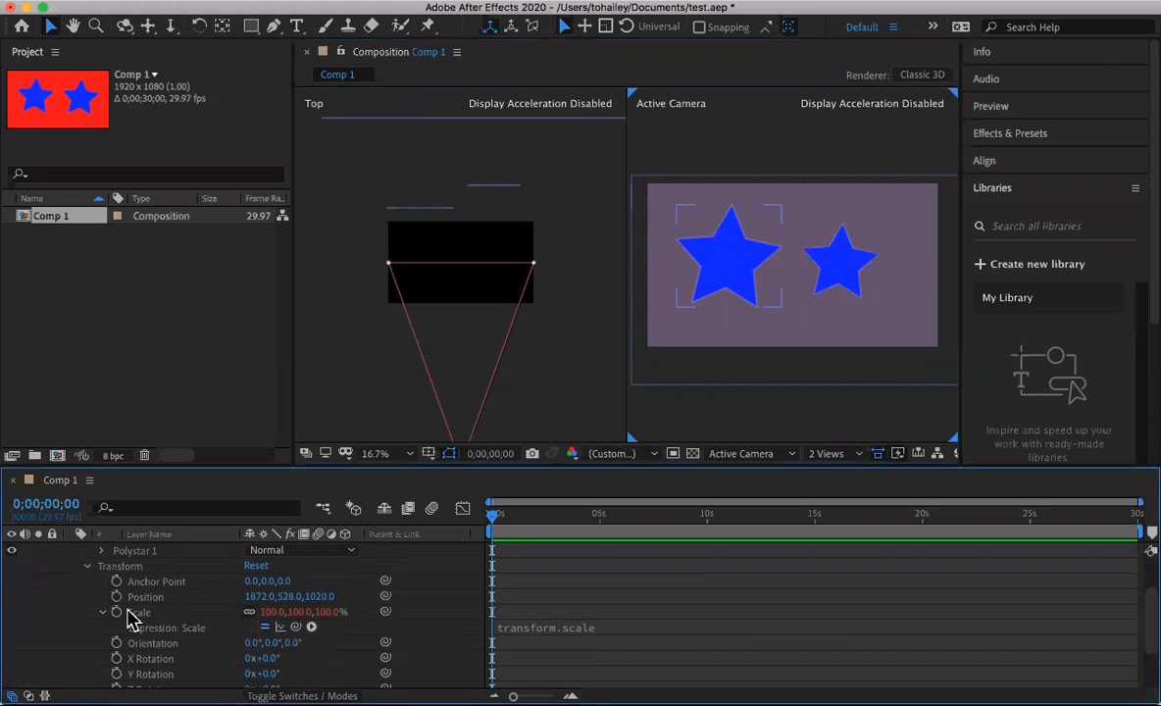
pyautogui.click(87, 567)
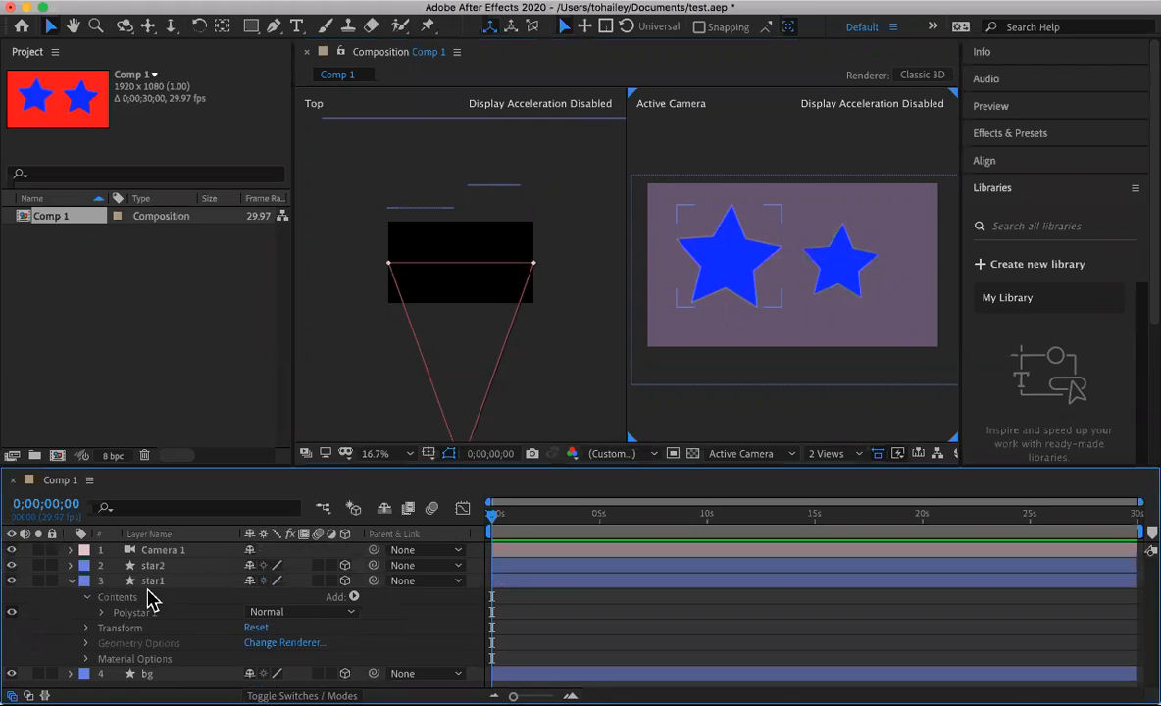
pyautogui.click(161, 581)
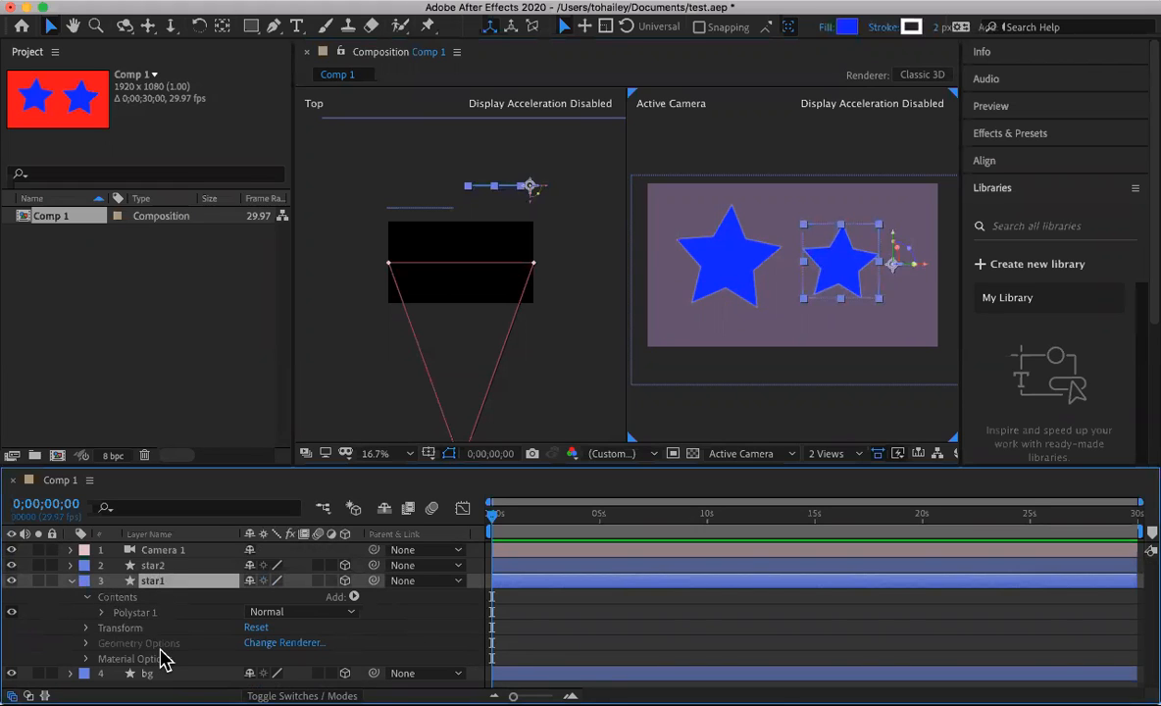
pyautogui.click(86, 598)
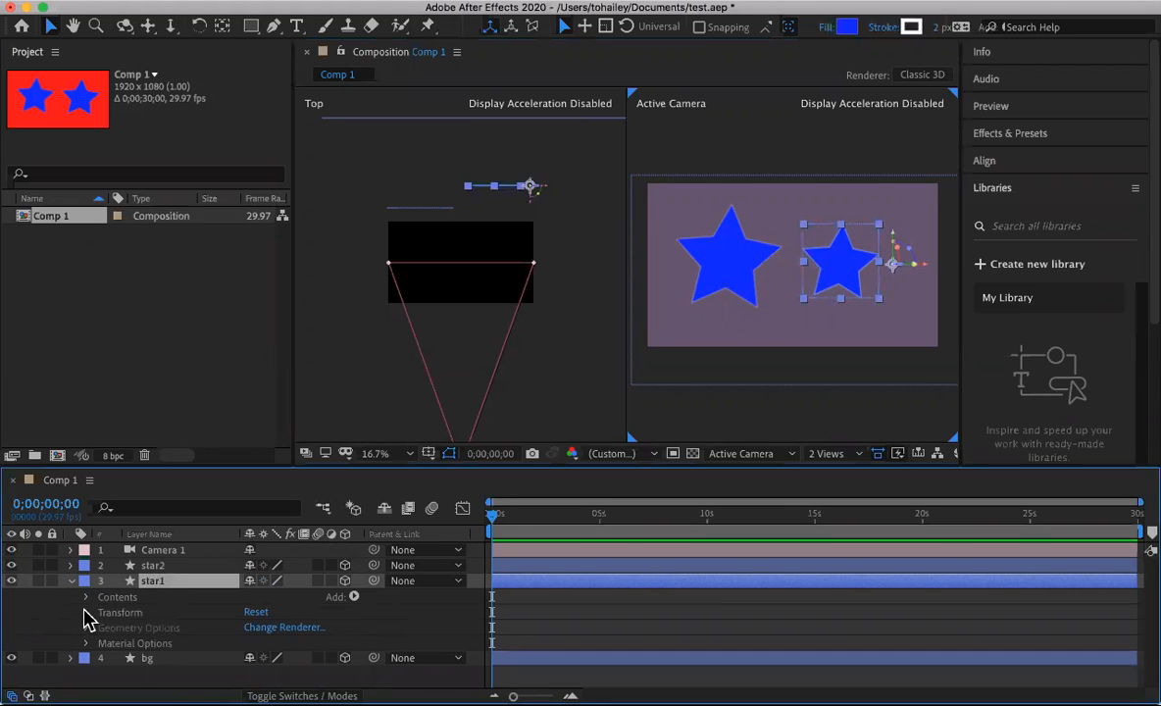
pyautogui.click(85, 613)
pyautogui.scroll(-2, 161, 631)
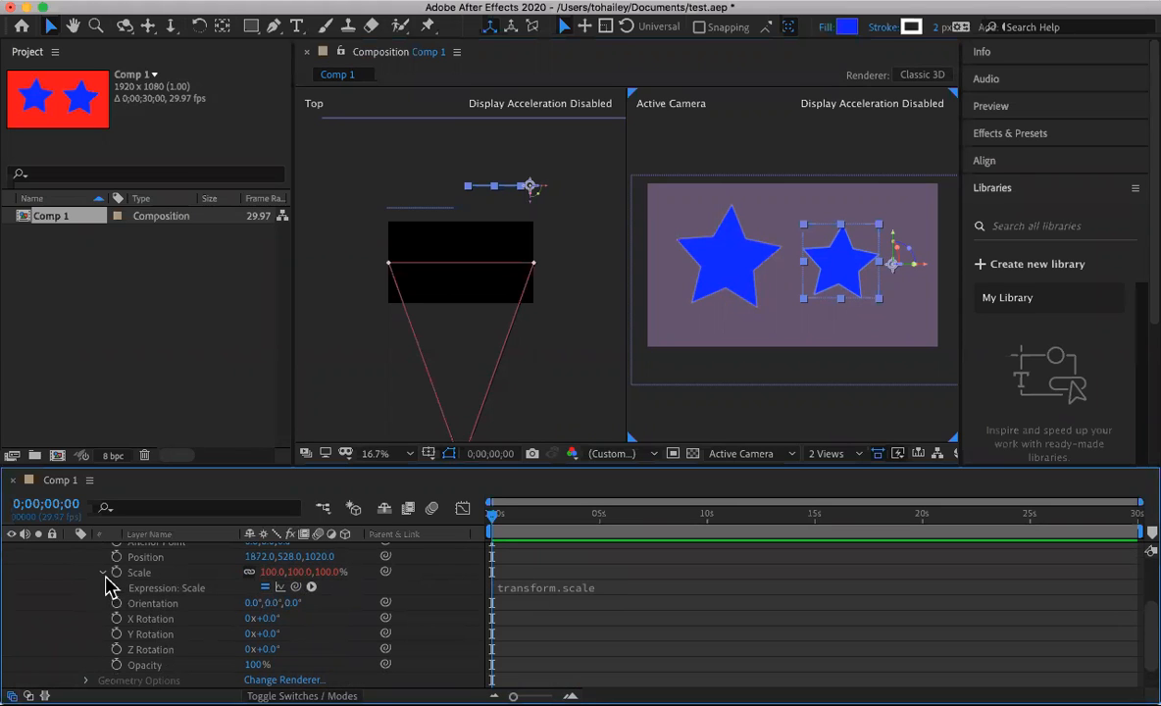
pyautogui.scroll(1, 195, 609)
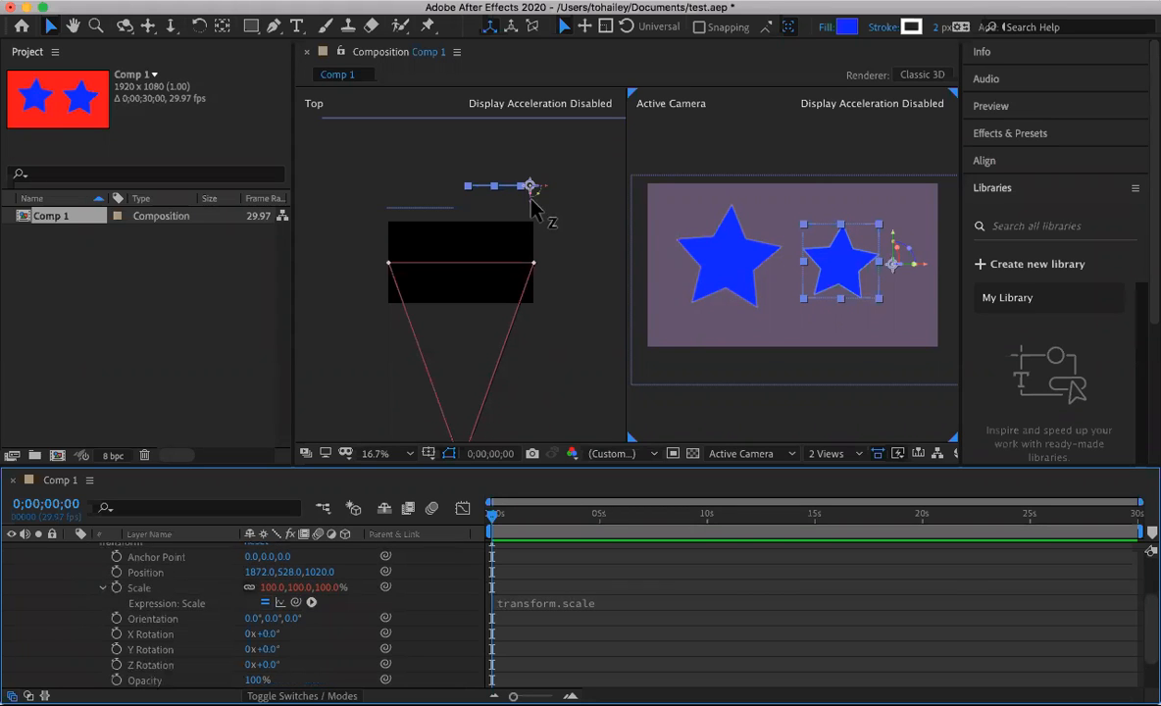
# - Bring star1 forward to about Z 12 and set its Scale expression to cam = thisComp.activeCamera; distance = length(sub(position, cam.position)); scale * distance / cam.zoom;
pyautogui.moveTo(530, 186); pyautogui.dragTo(526, 286)
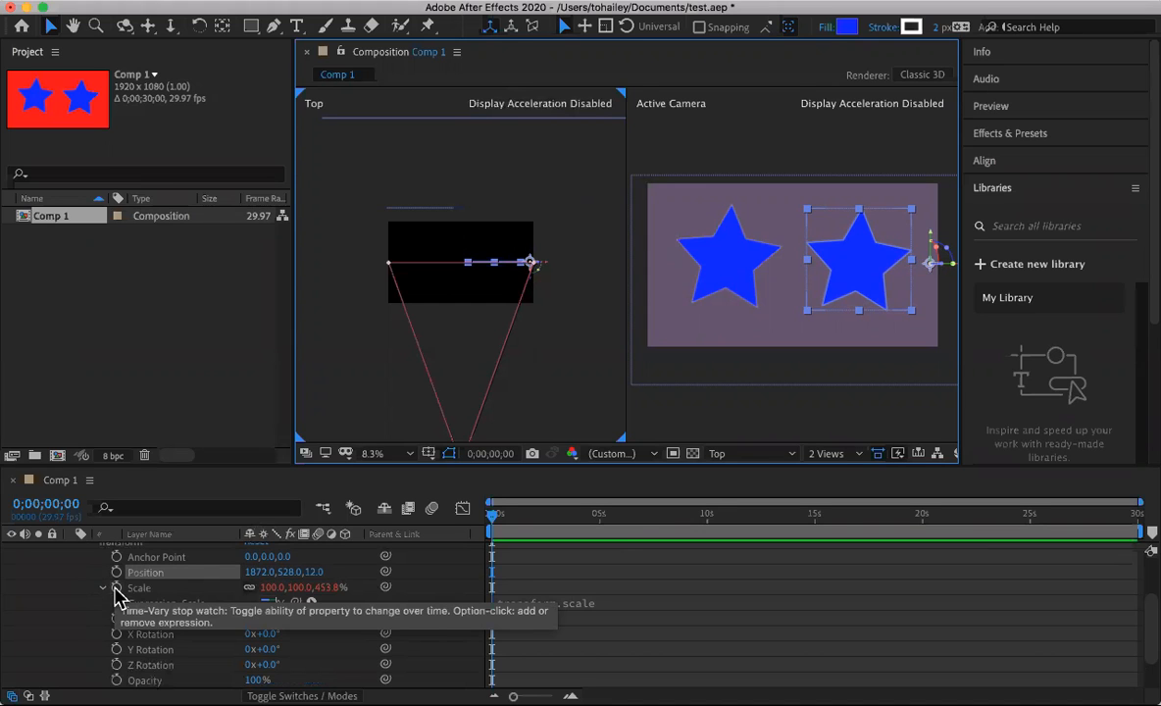
pyautogui.keyDown('alt'); pyautogui.click(116, 589); pyautogui.keyUp('alt')
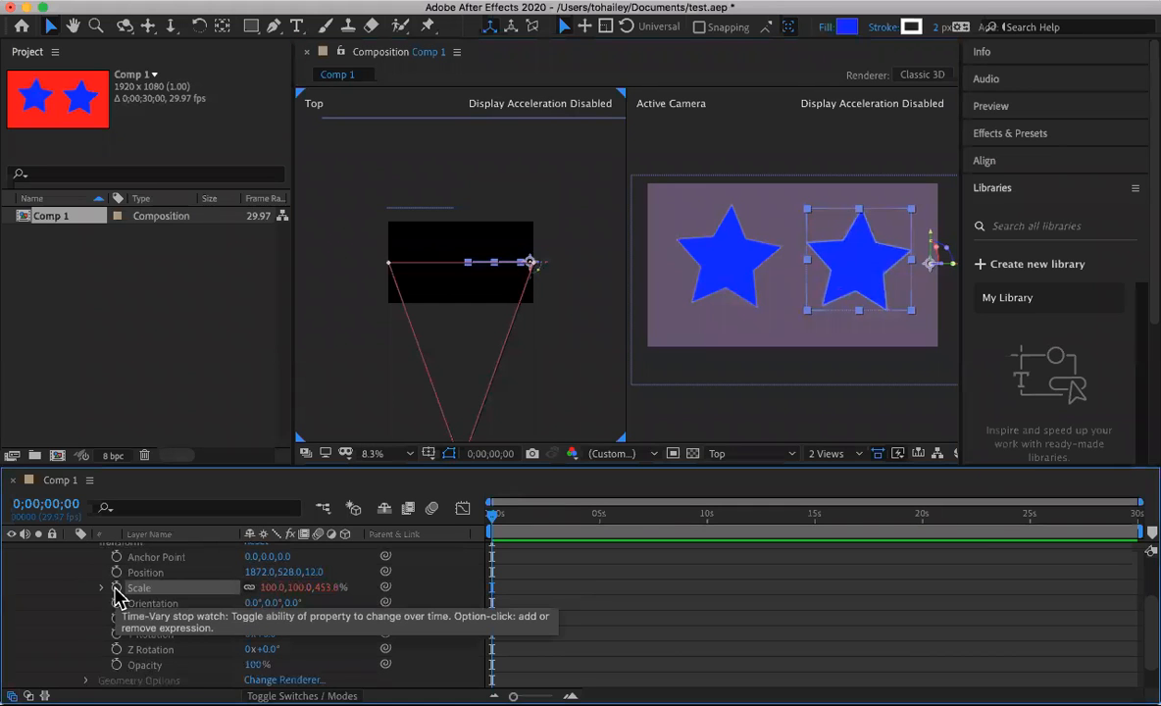
pyautogui.keyDown('alt'); pyautogui.click(115, 588); pyautogui.keyUp('alt')
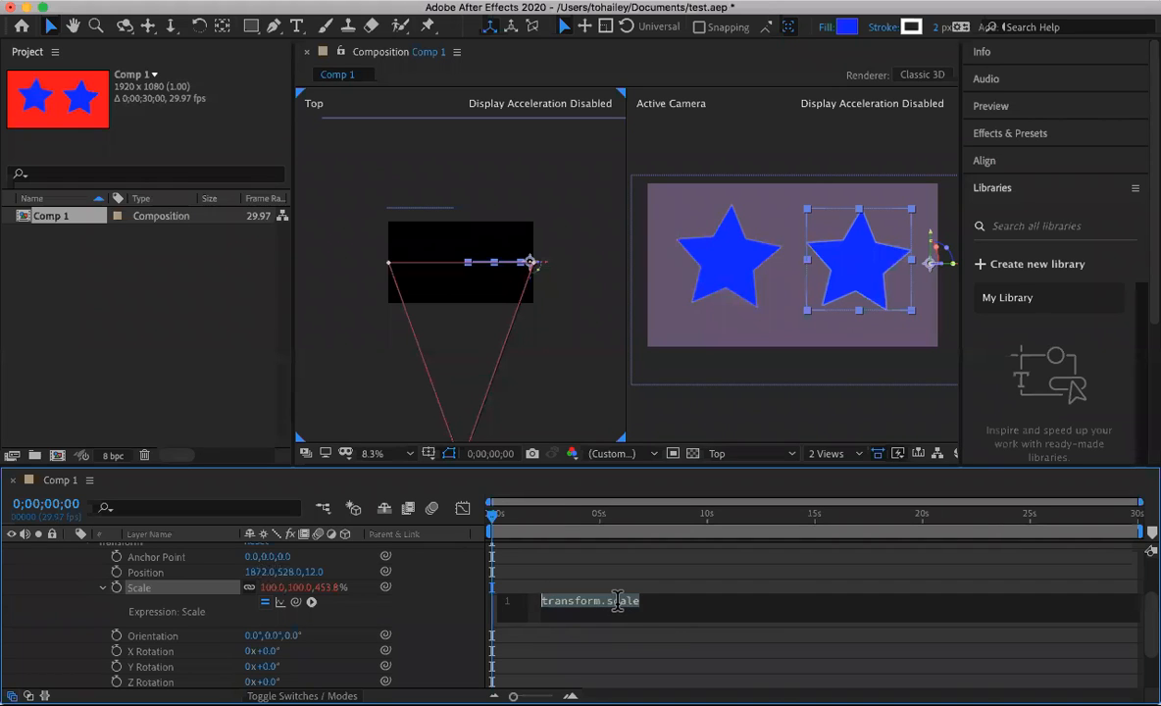
pyautogui.write('distance = length(sub(position, cam.position)); scale * distance / cam.zoom;')
pyautogui.scroll(1, 782, 608)
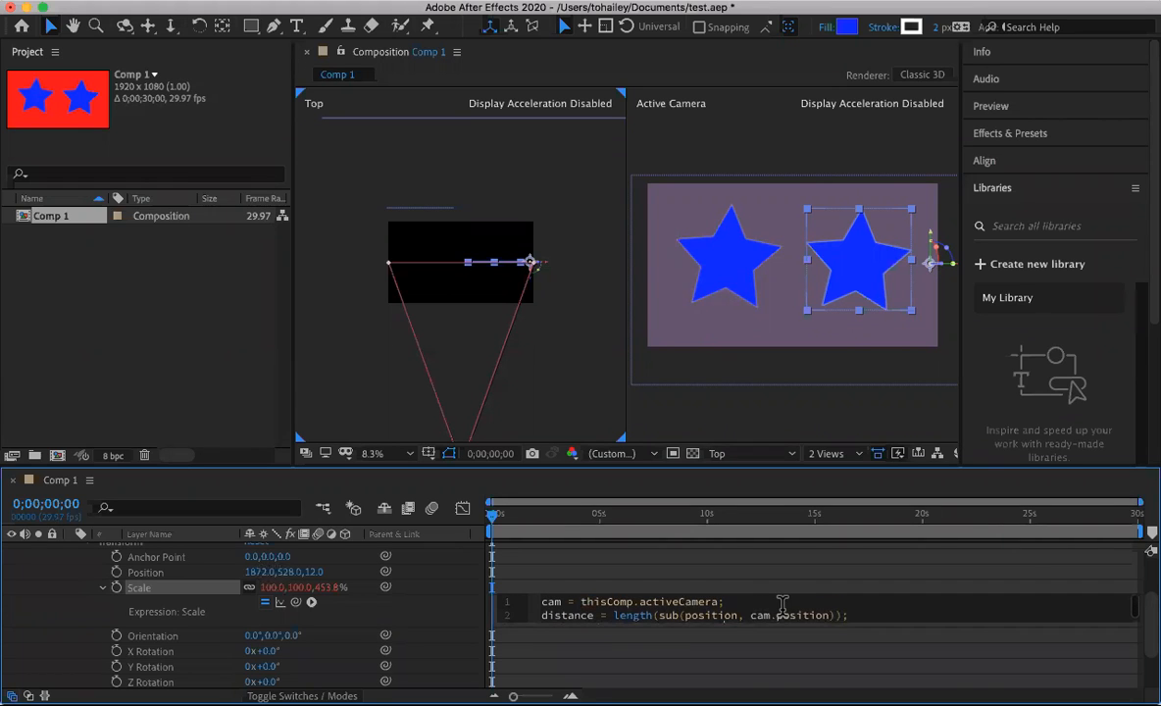
pyautogui.press('Return')
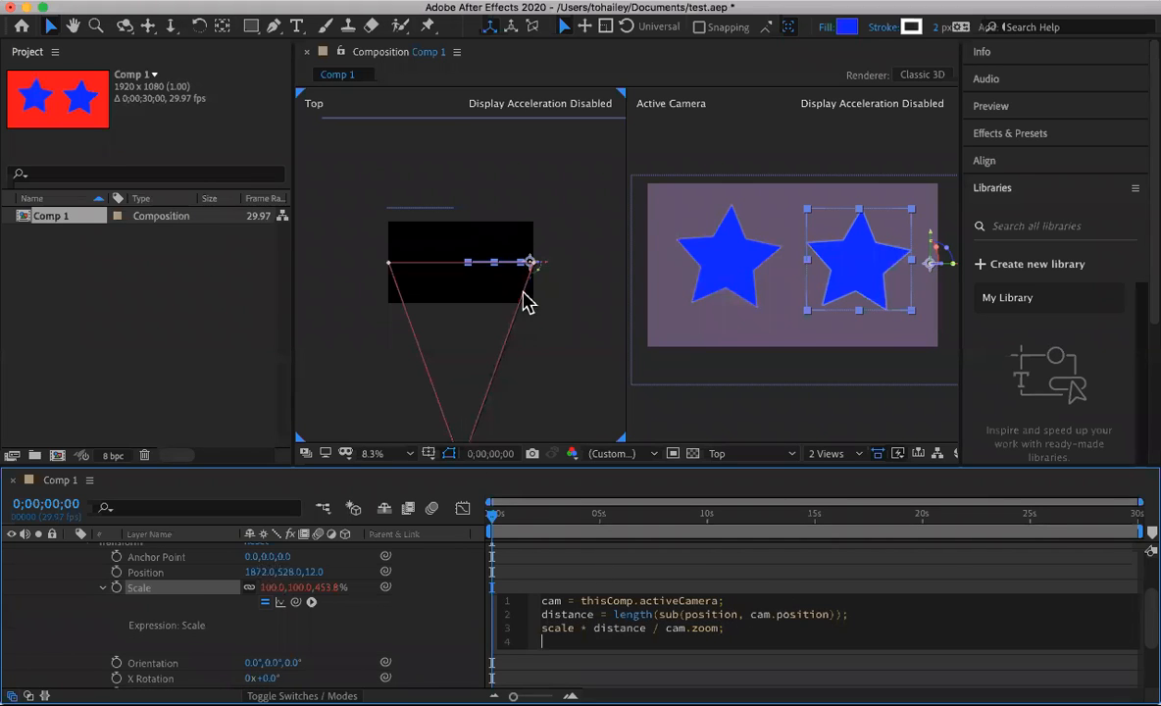
# - Apply the expression and push star1 back to a Z position of about 1056, and pull star2 slightly toward the camera along Z
pyautogui.moveTo(531, 279); pyautogui.dragTo(519, 208)
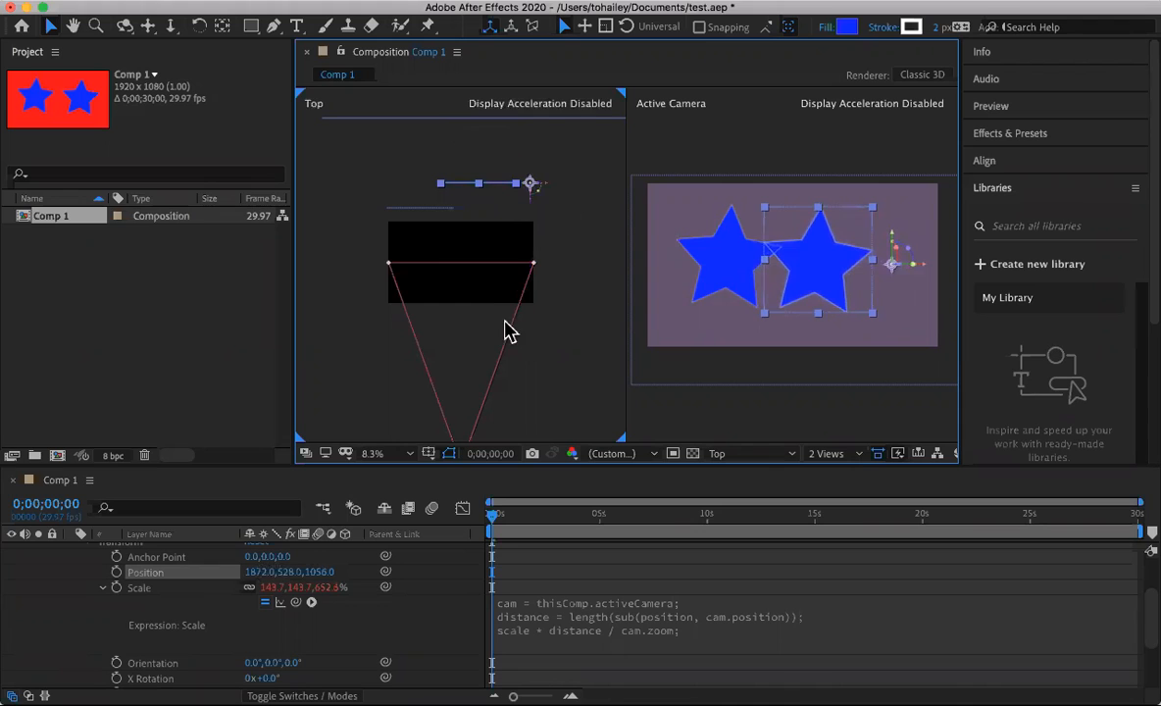
pyautogui.click(103, 589)
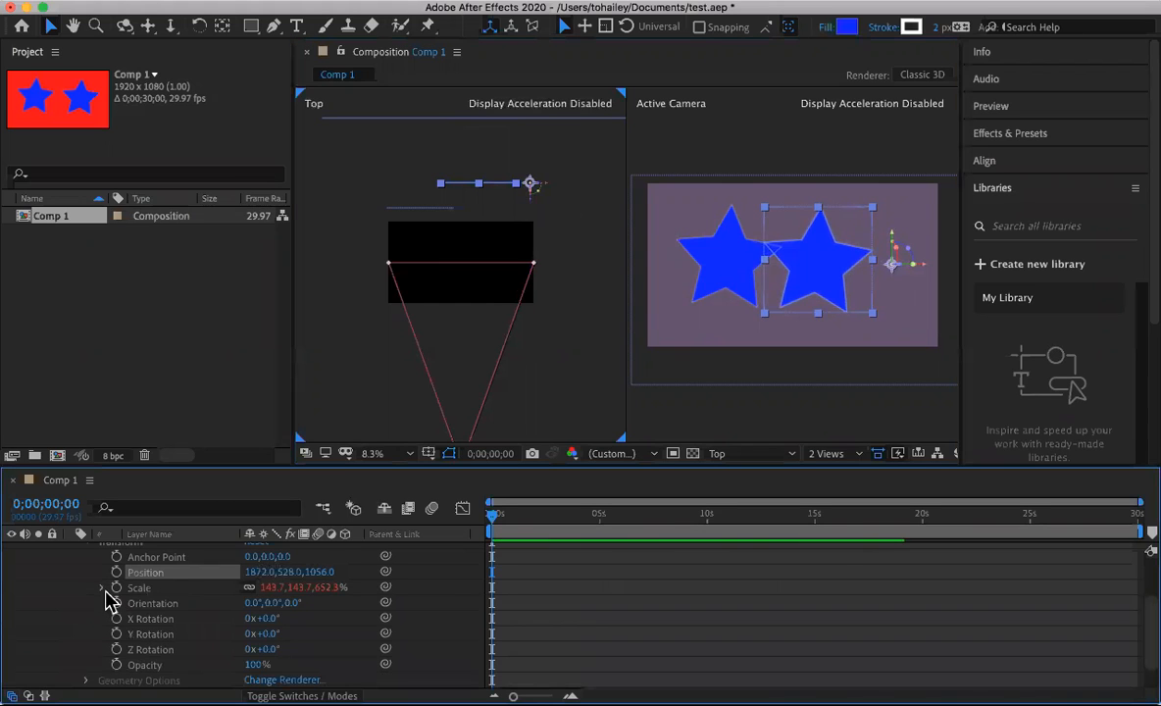
pyautogui.scroll(3, 174, 638)
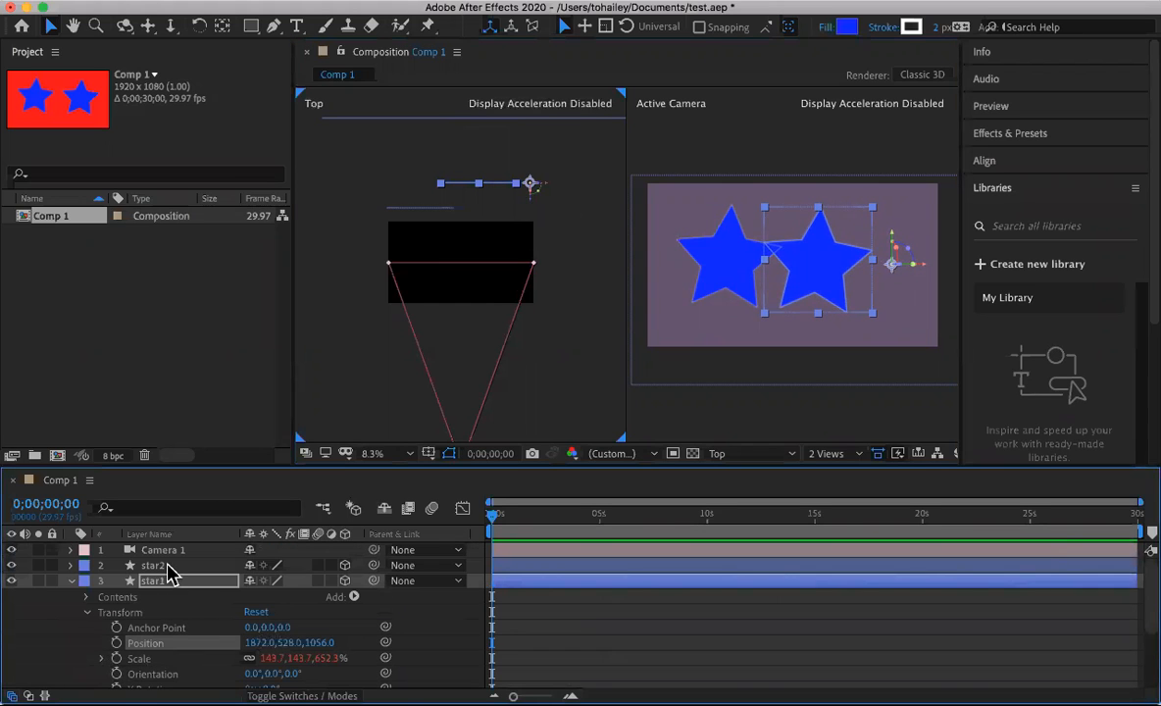
pyautogui.click(162, 567)
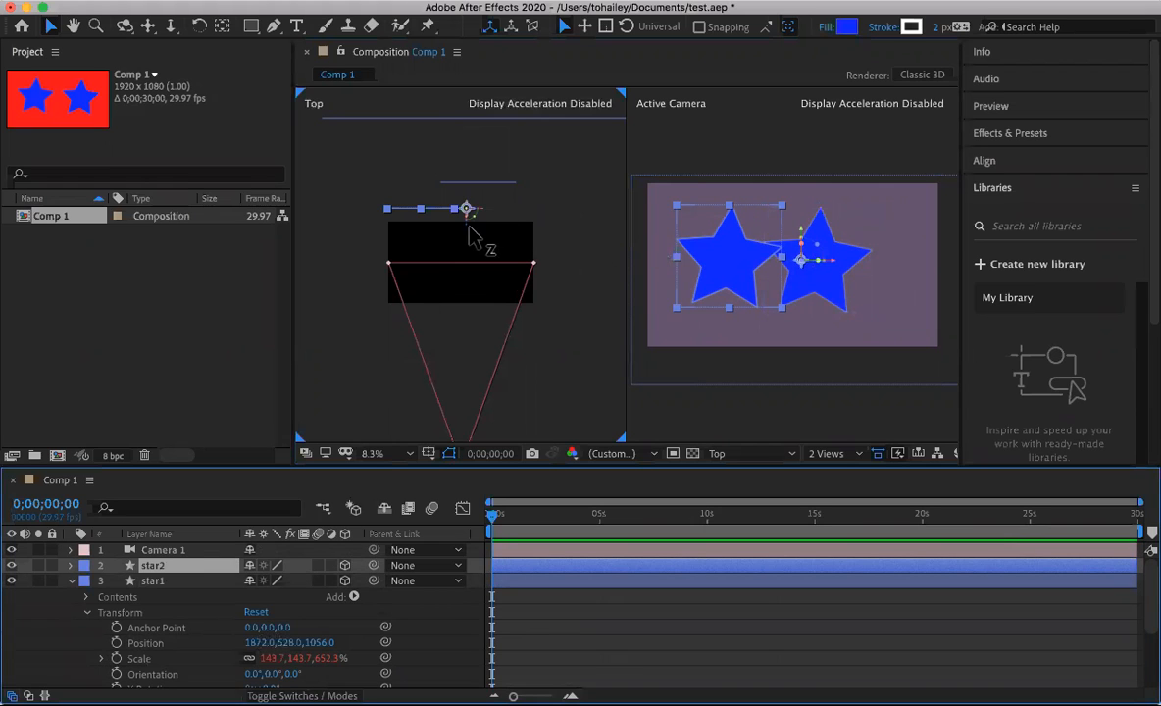
pyautogui.moveTo(468, 236)
pyautogui.mouseDown()
pyautogui.moveTo(479, 271)
pyautogui.moveTo(469, 181)
pyautogui.moveTo(467, 253)
pyautogui.mouseUp()
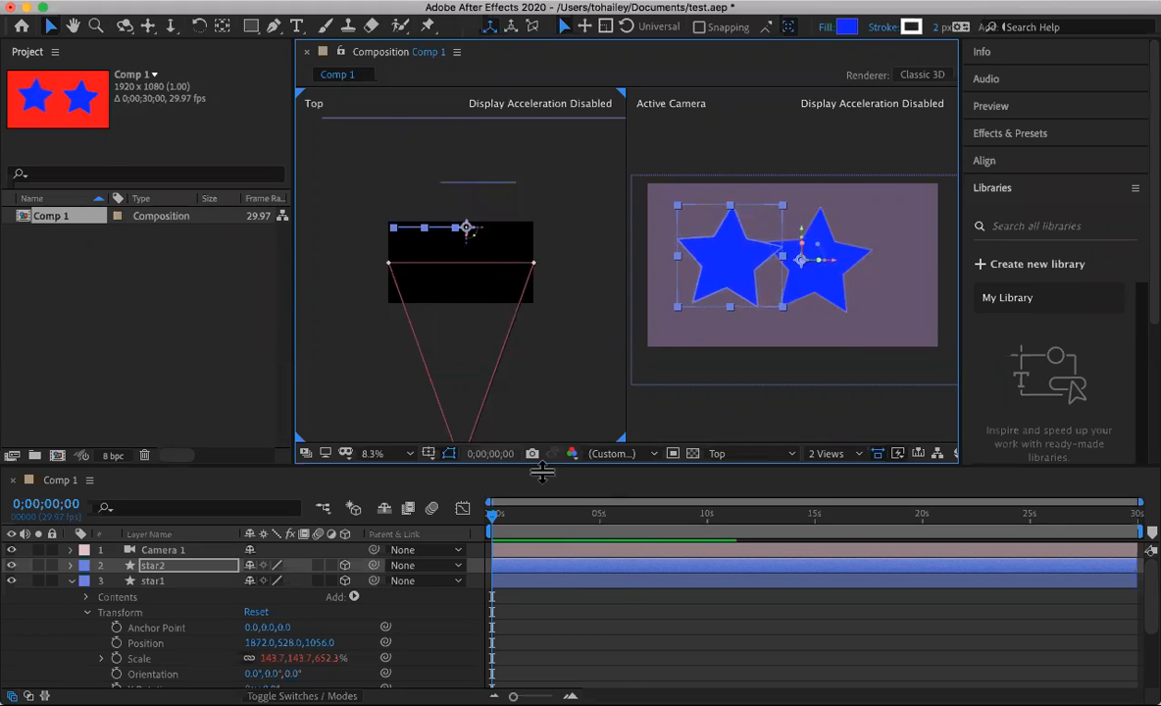